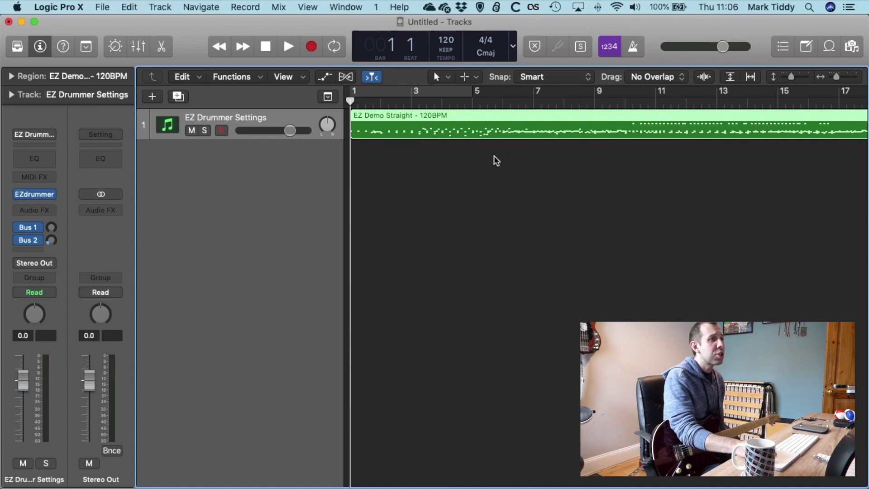
Step: Create a new audio track, Audio 1, and reset its pan knob to centre
{"action": "left_click", "coordinate": [153, 98]}
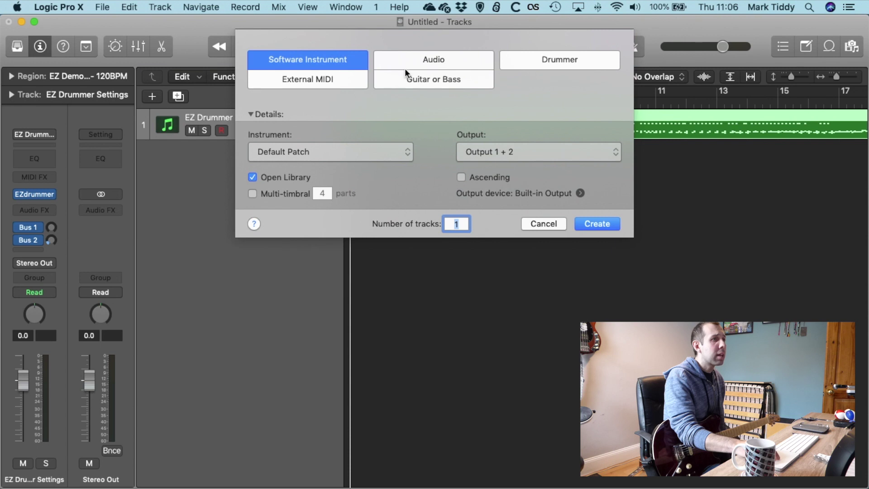
{"action": "left_click", "coordinate": [415, 60]}
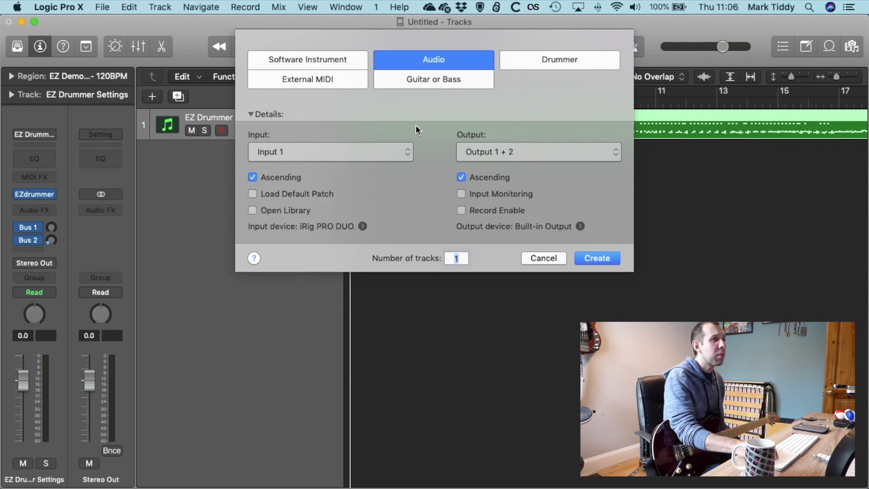
{"action": "left_click", "coordinate": [598, 258]}
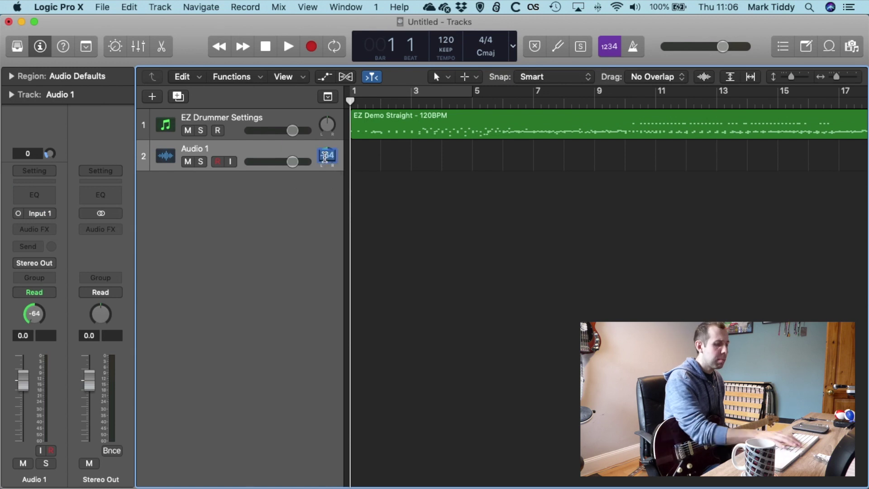
{"action": "left_click", "coordinate": [326, 156], "text": "alt"}
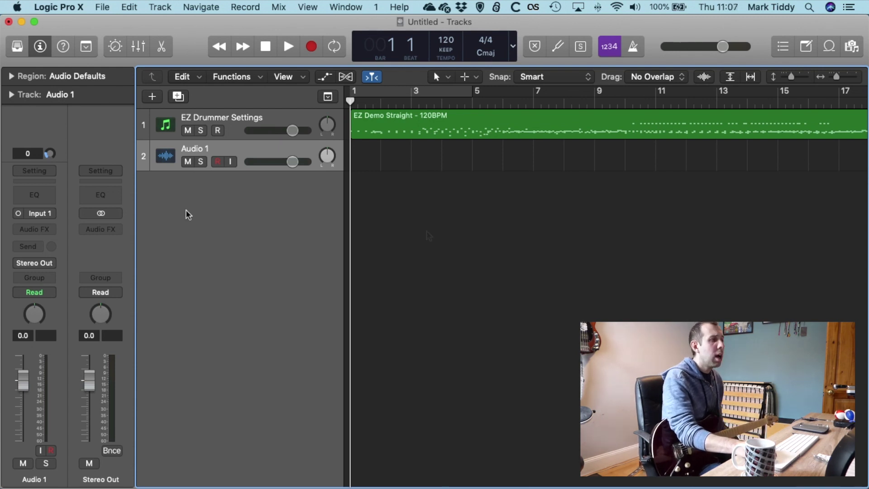
Step: Insert Audio Units > IK Multimedia > AmpliTube 4 (Mono) in Audio 1's Audio FX slot
{"action": "left_click", "coordinate": [36, 229]}
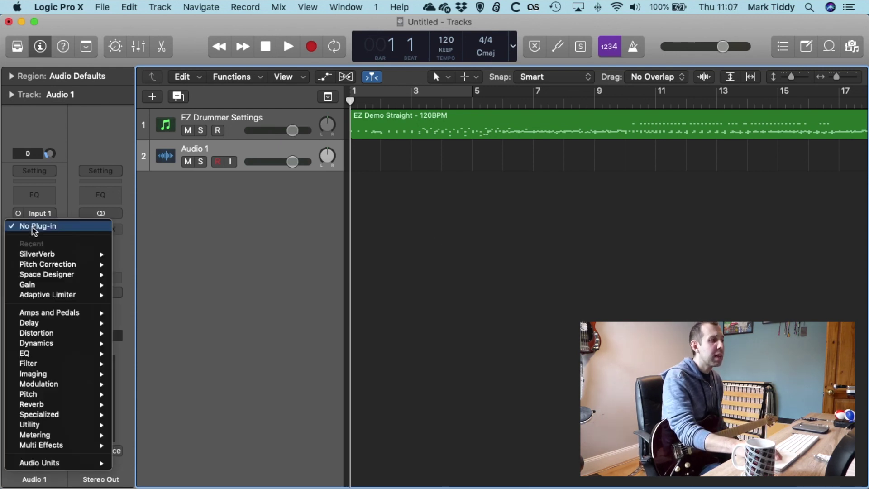
{"action": "mouse_move", "coordinate": [64, 465]}
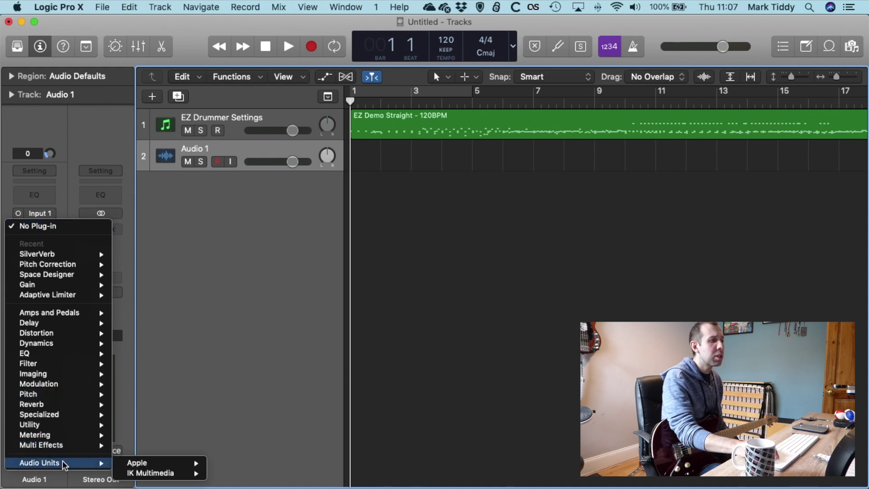
{"action": "mouse_move", "coordinate": [134, 475]}
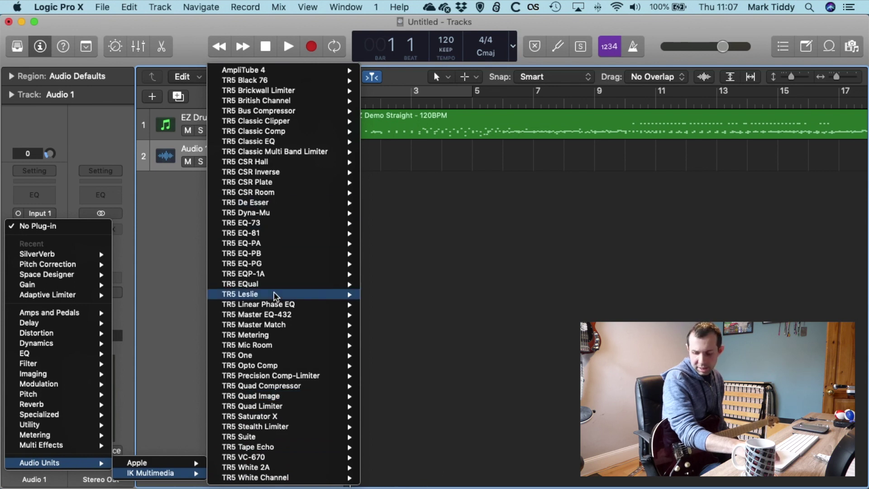
{"action": "mouse_move", "coordinate": [305, 133]}
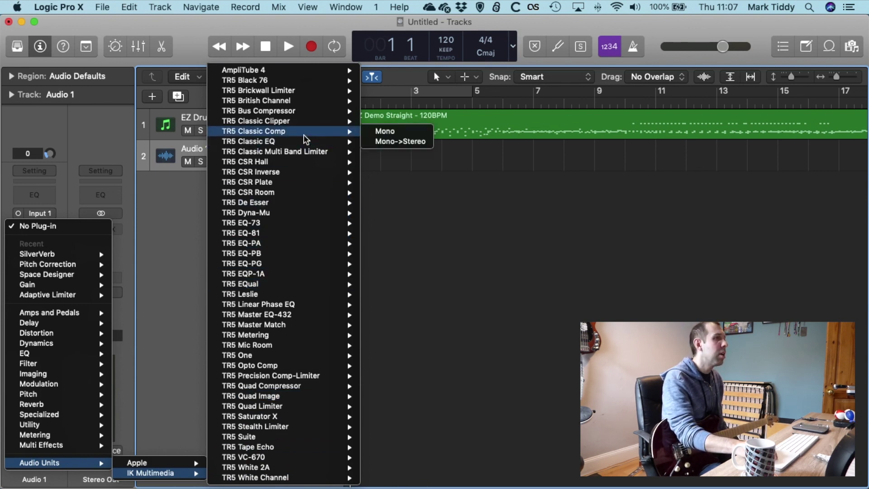
{"action": "mouse_move", "coordinate": [312, 73]}
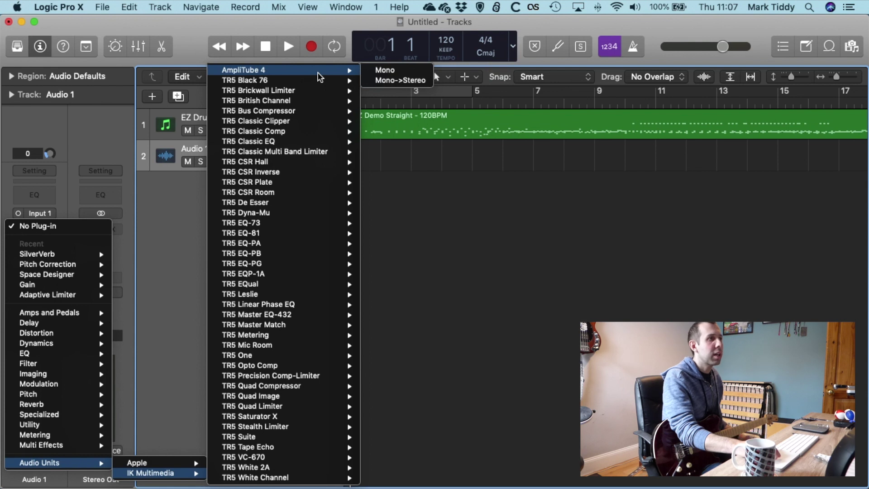
{"action": "left_click", "coordinate": [377, 72]}
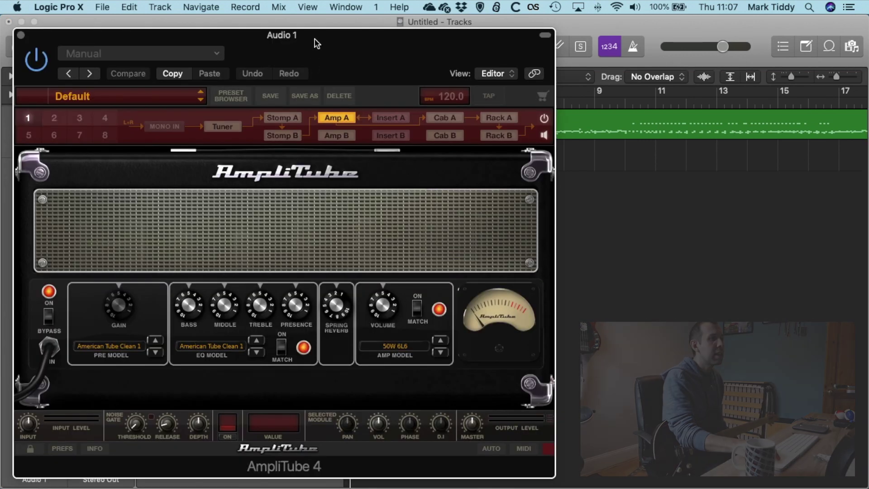
Step: Slide the AmpliTube window right, enable Audio 1's input monitoring and lower the system volume
{"action": "left_click_drag", "start_coordinate": [316, 35], "coordinate": [412, 25]}
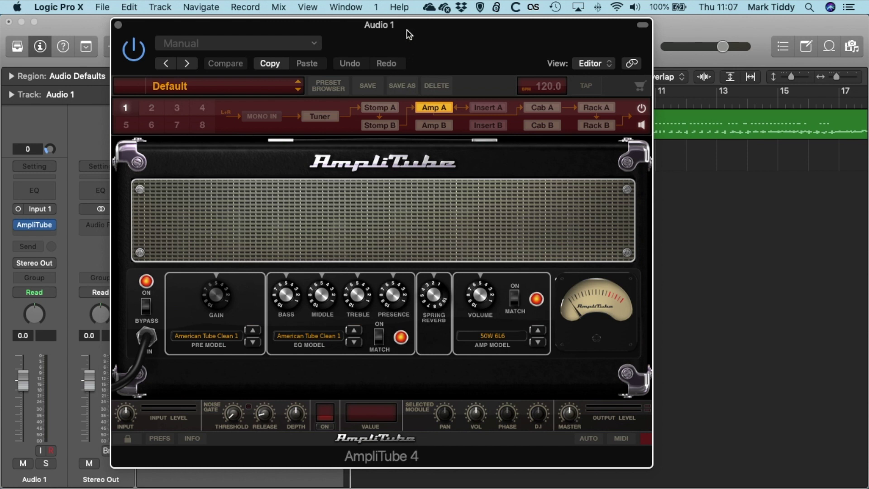
{"action": "left_click_drag", "start_coordinate": [408, 34], "coordinate": [604, 31]}
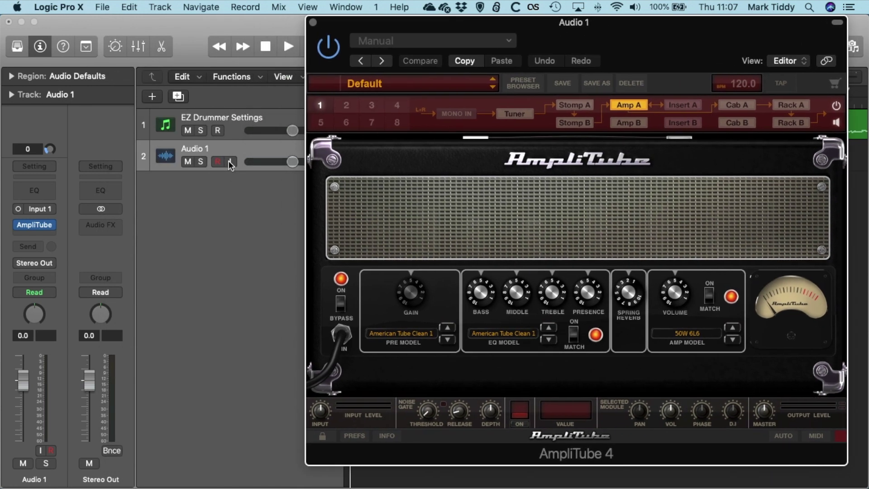
{"action": "left_click", "coordinate": [230, 162]}
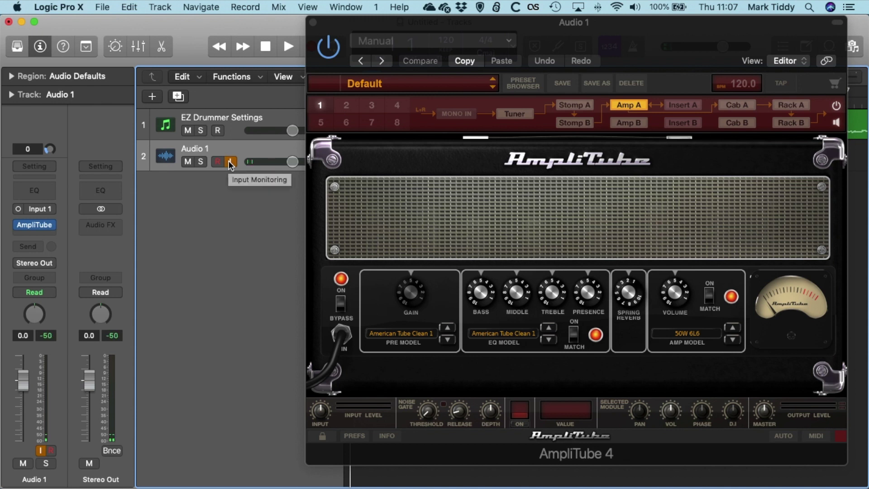
{"action": "key", "text": "XF86AudioLowerVolume"}
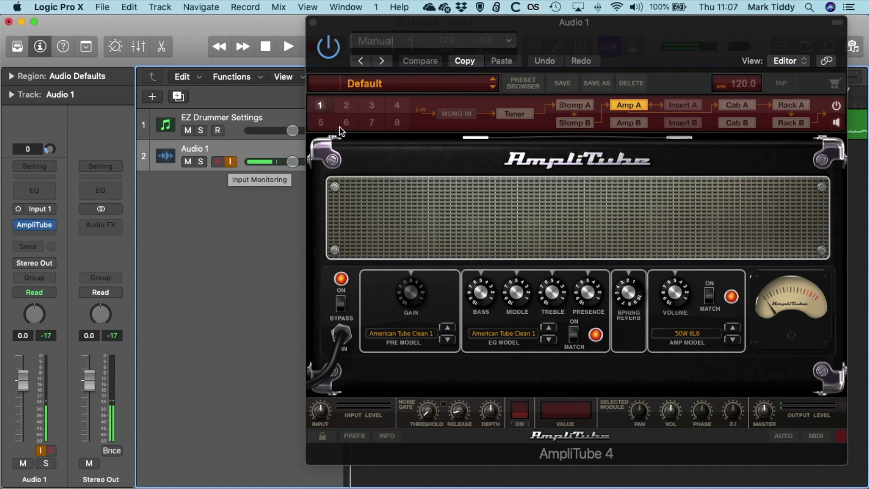
Step: Load the British Collection Brit 8000 Crunch preset and set the amp's Bass to 3.7
{"action": "left_click", "coordinate": [412, 79]}
{"action": "mouse_move", "coordinate": [418, 106]}
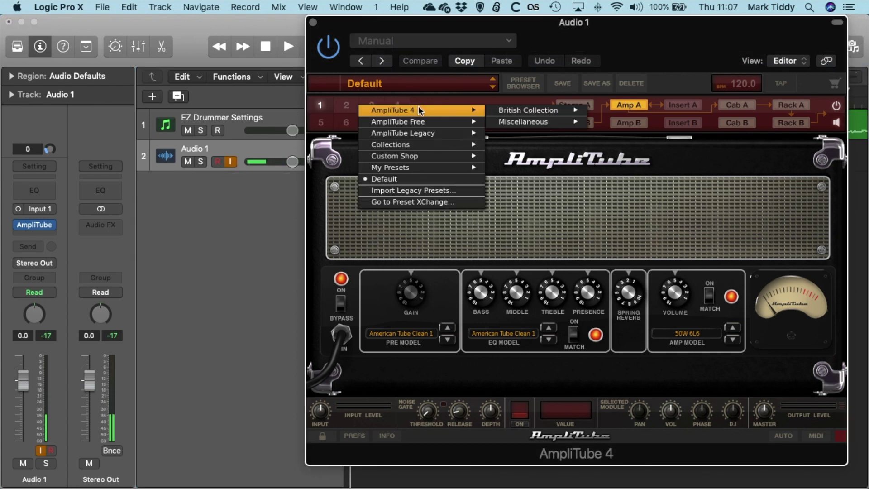
{"action": "mouse_move", "coordinate": [536, 113]}
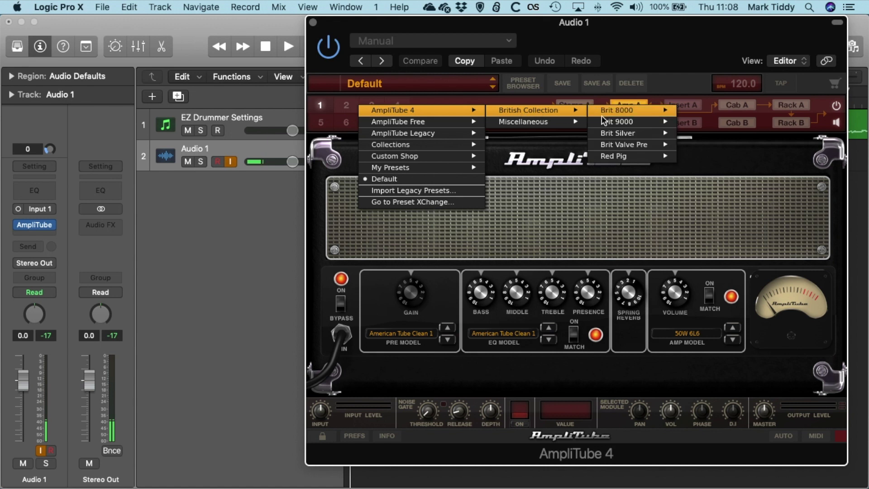
{"action": "mouse_move", "coordinate": [644, 109]}
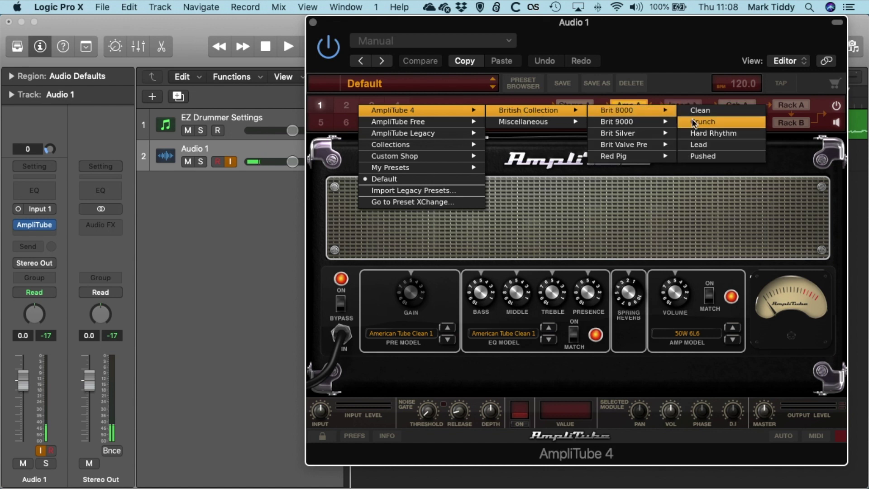
{"action": "left_click", "coordinate": [694, 122]}
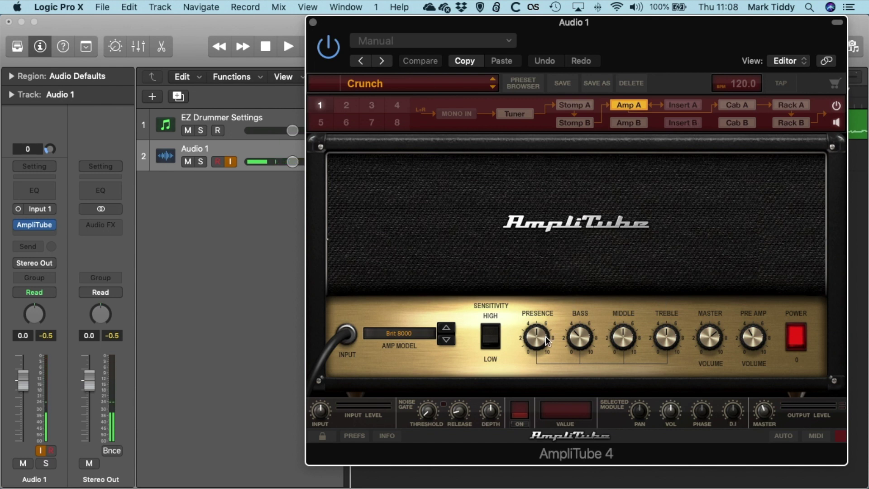
{"action": "mouse_move", "coordinate": [581, 338]}
{"action": "left_mouse_down"}
{"action": "mouse_move", "coordinate": [581, 324]}
{"action": "mouse_move", "coordinate": [582, 338]}
{"action": "left_mouse_up"}
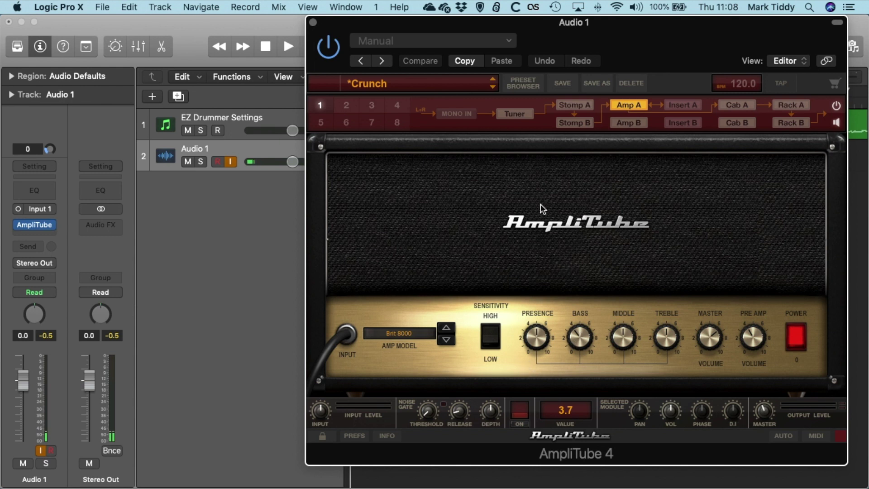
Step: Change Cab A from Small Combo to the 1x10 Combo Modern, then show the Stomp A board
{"action": "left_click", "coordinate": [726, 107]}
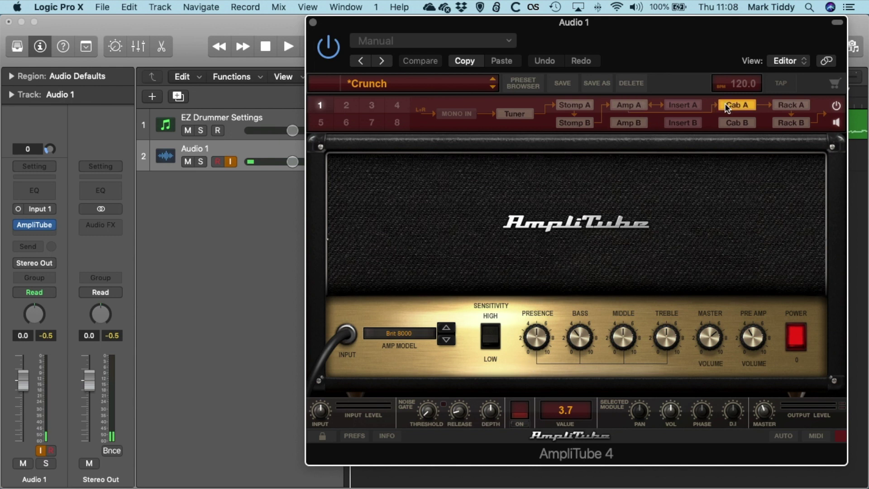
{"action": "mouse_move", "coordinate": [513, 273]}
{"action": "left_mouse_down"}
{"action": "mouse_move", "coordinate": [492, 275]}
{"action": "mouse_move", "coordinate": [515, 274]}
{"action": "left_mouse_up"}
{"action": "left_click", "coordinate": [696, 301]}
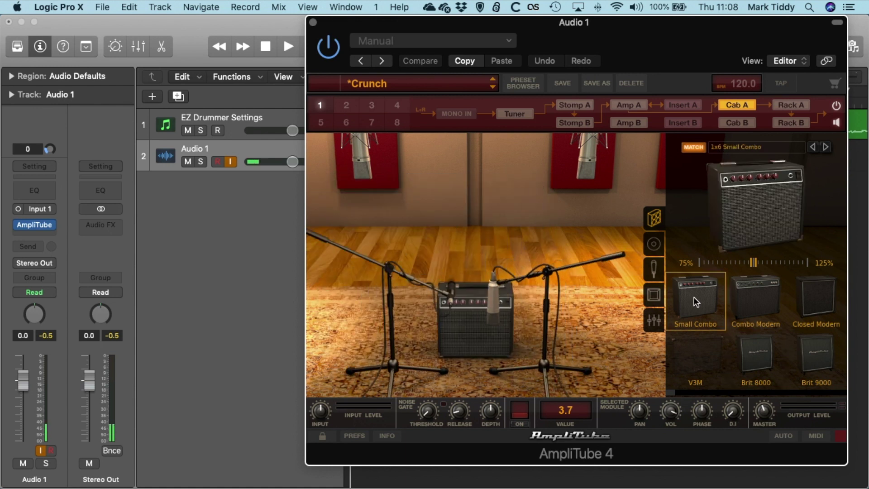
{"action": "left_click", "coordinate": [733, 292]}
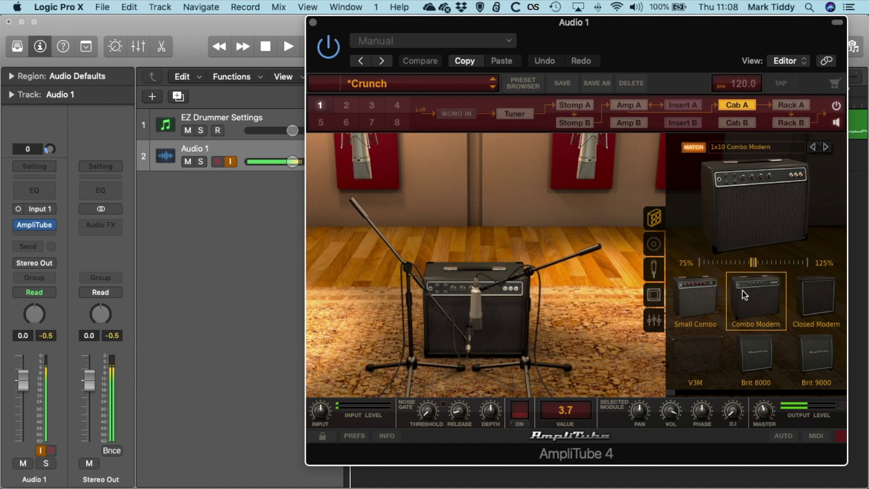
{"action": "left_click", "coordinate": [586, 109]}
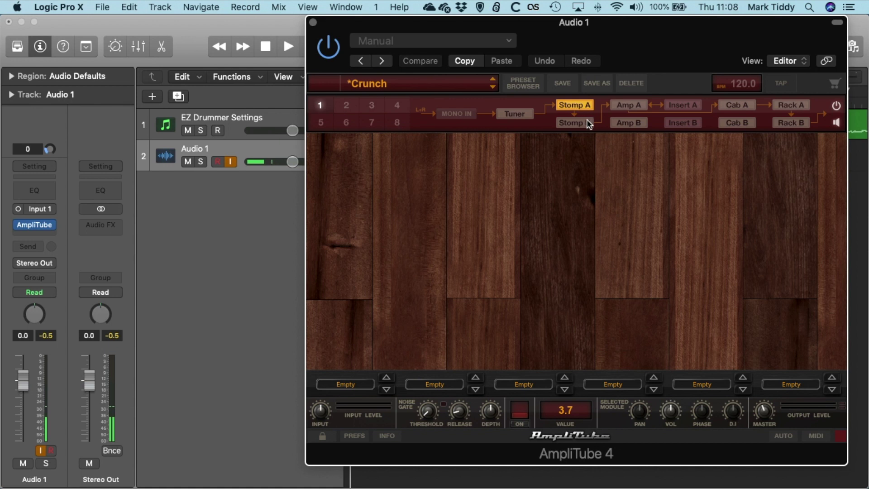
Step: Add the AmpliTube Delay pedal to Stomp A's first slot and slide the window right
{"action": "left_click", "coordinate": [349, 381]}
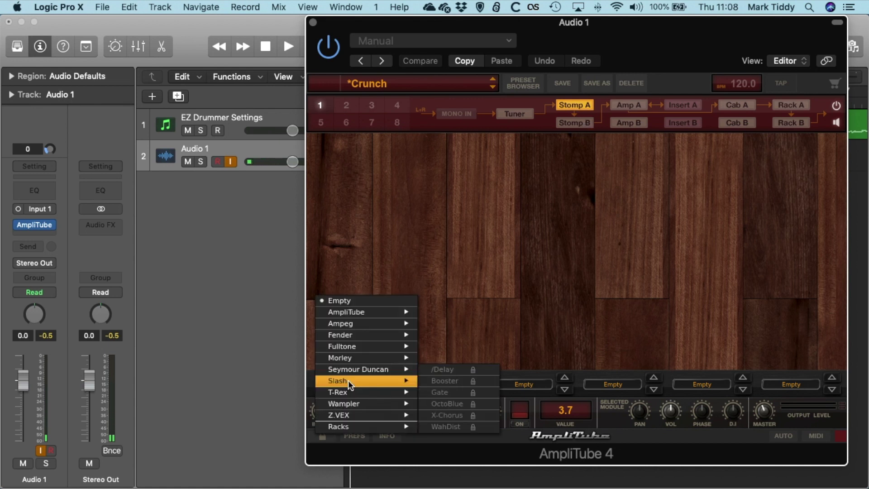
{"action": "mouse_move", "coordinate": [371, 313]}
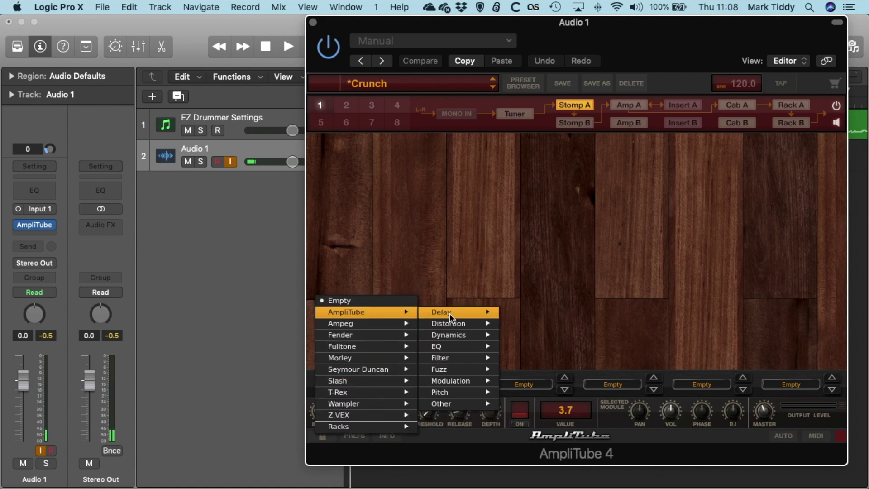
{"action": "mouse_move", "coordinate": [455, 313]}
{"action": "left_click", "coordinate": [519, 313]}
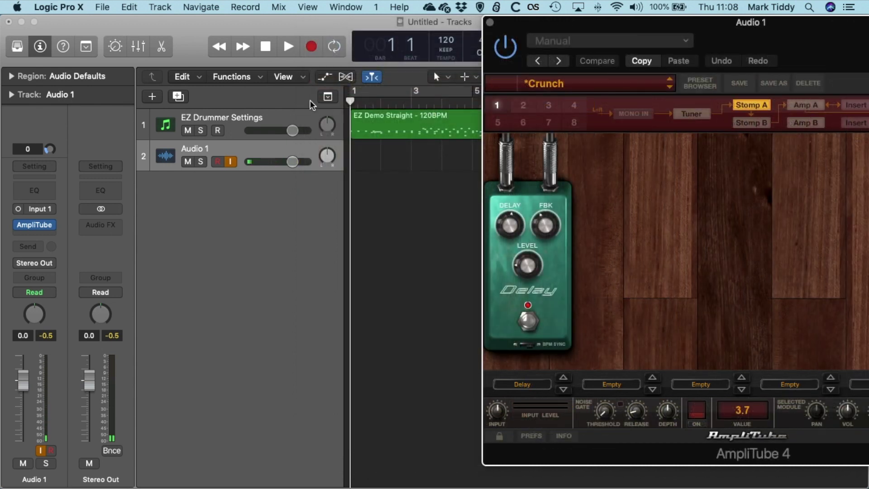
{"action": "left_click_drag", "start_coordinate": [392, 52], "coordinate": [569, 51]}
Step: Record a guitar take on Audio 1, creating region Untitled_1#01, then close the AmpliTube window
{"action": "left_click", "coordinate": [223, 164]}
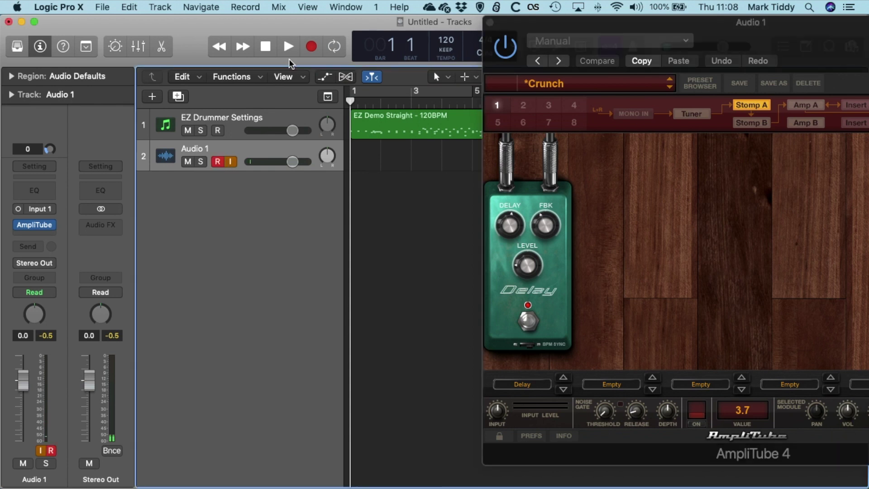
{"action": "left_click", "coordinate": [311, 46]}
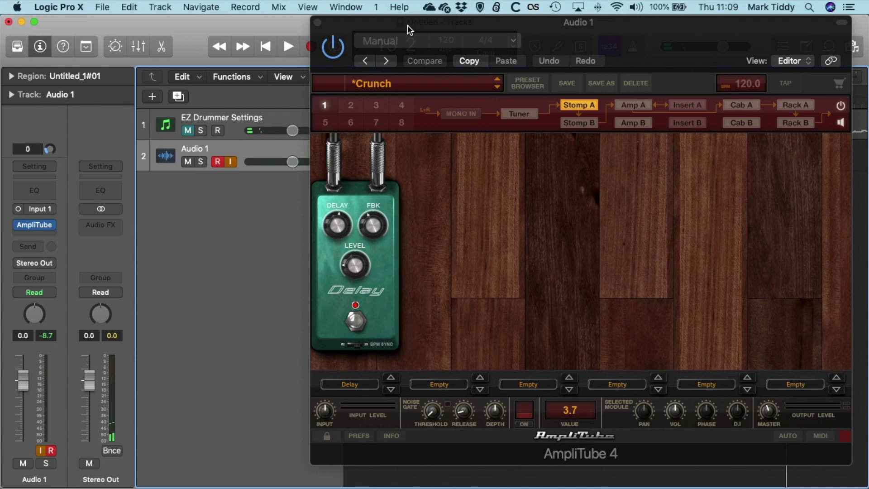
{"action": "left_click_drag", "start_coordinate": [408, 25], "coordinate": [211, 28]}
{"action": "left_click", "coordinate": [121, 22]}
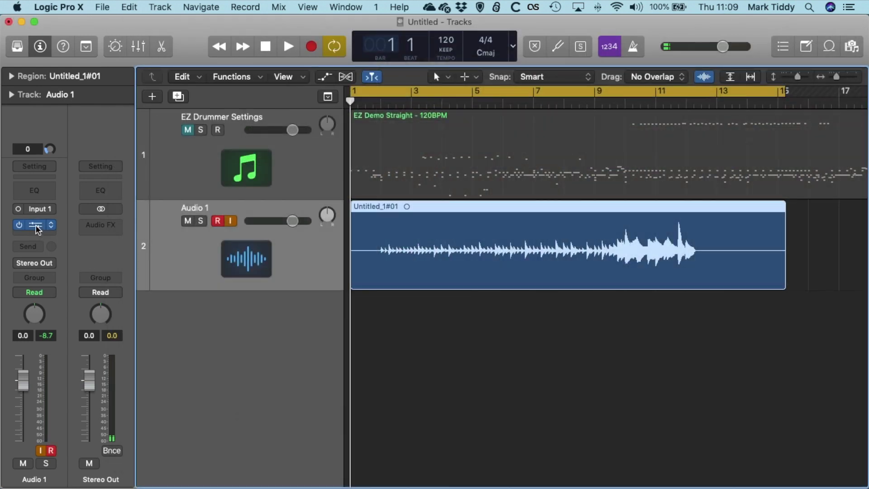
Step: Reopen AmpliTube, play the take, add a Crusher pedal in slot two, and toggle both pedals' bypass
{"action": "left_click", "coordinate": [36, 225]}
{"action": "key", "text": "space"}
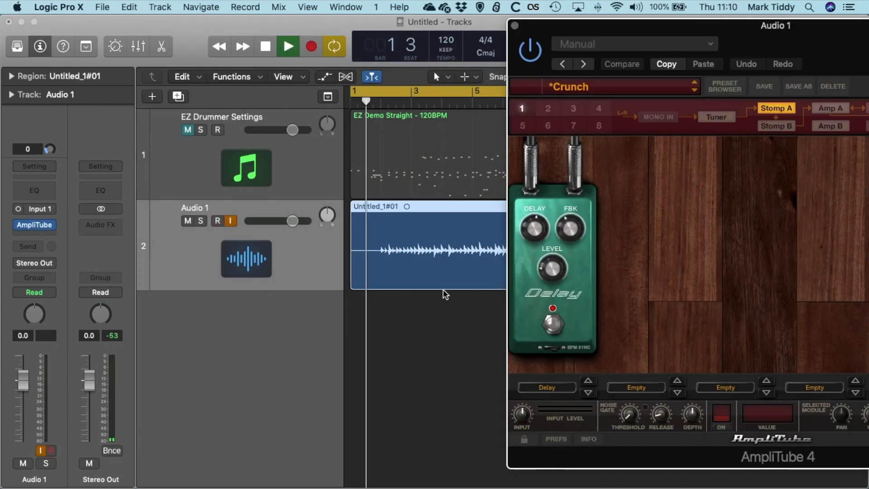
{"action": "left_click", "coordinate": [636, 387]}
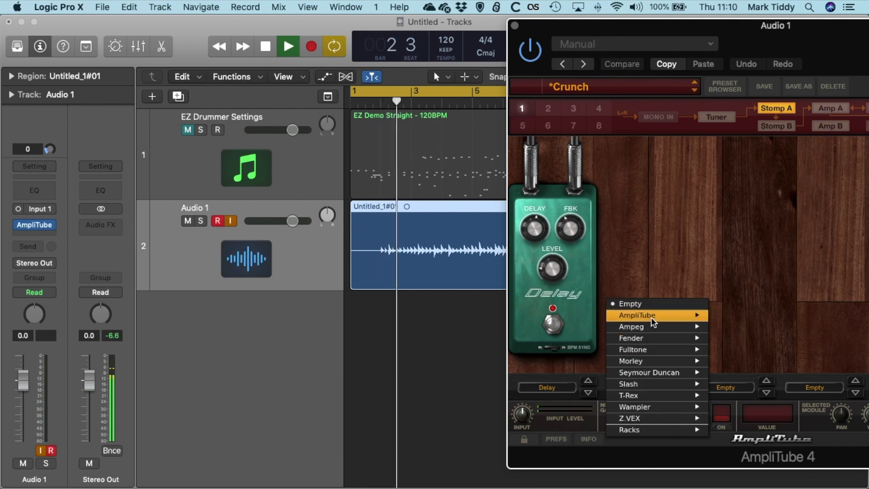
{"action": "mouse_move", "coordinate": [653, 317]}
{"action": "mouse_move", "coordinate": [740, 319]}
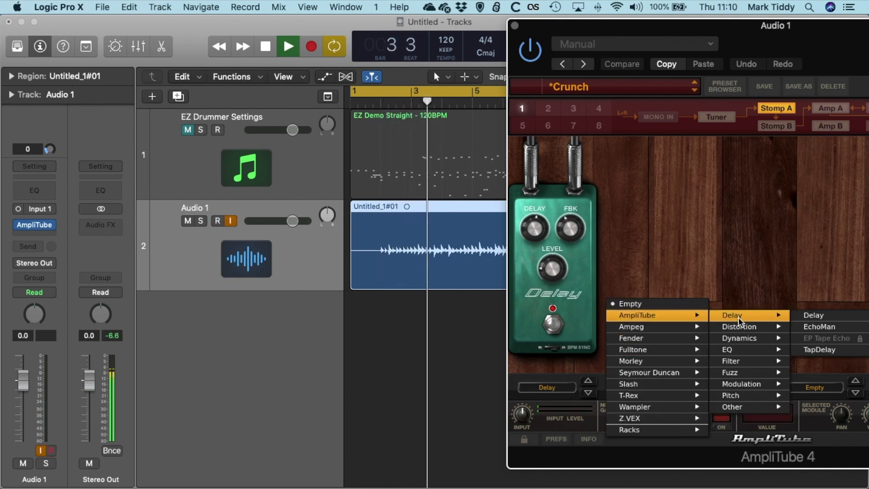
{"action": "left_click", "coordinate": [815, 327]}
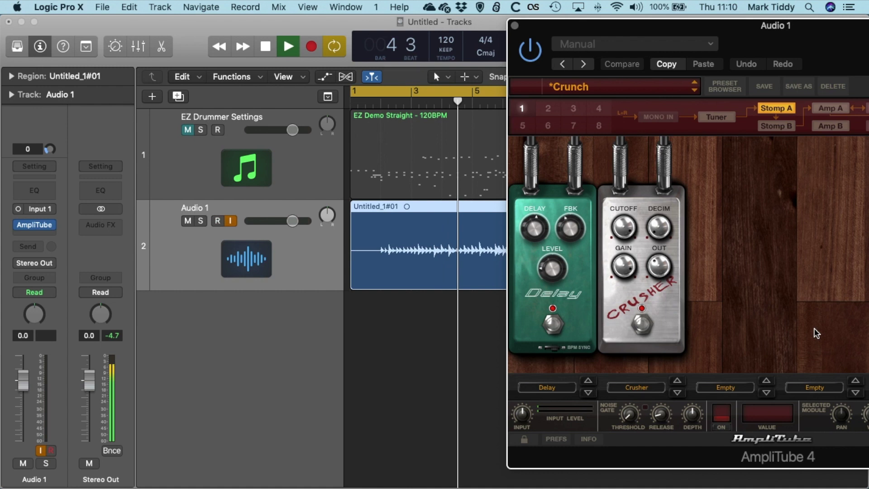
{"action": "left_click", "coordinate": [649, 325]}
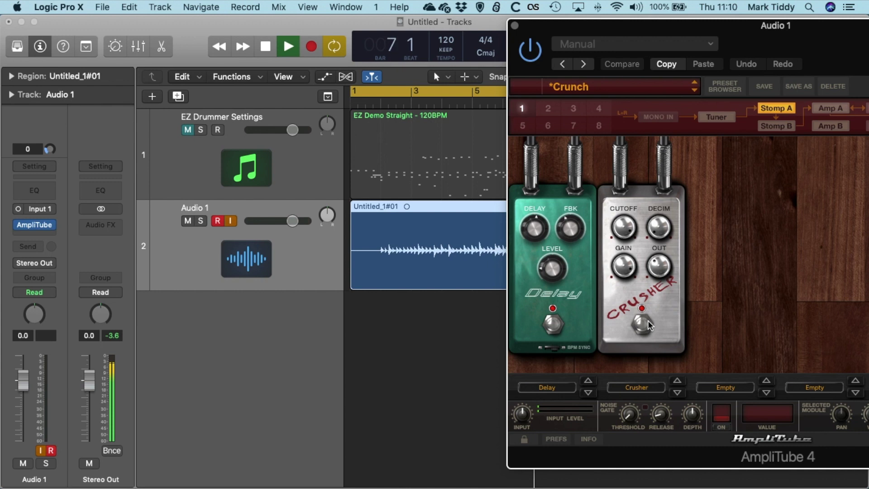
{"action": "left_click", "coordinate": [555, 326]}
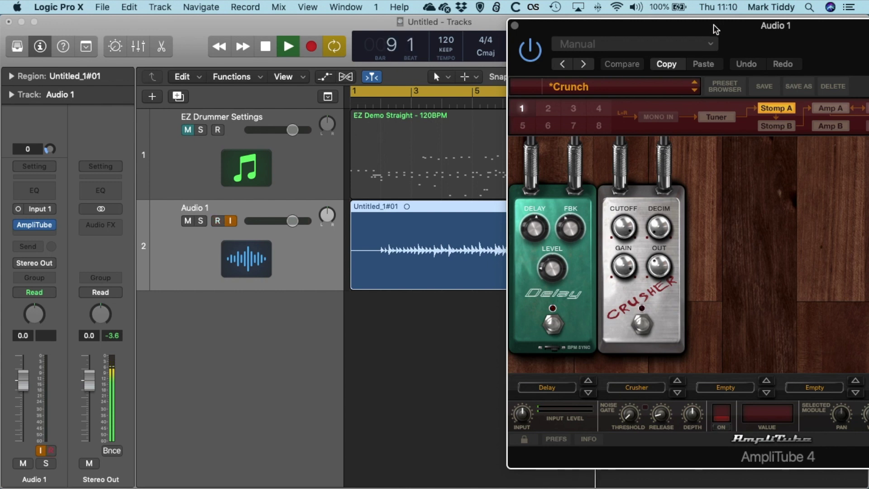
Step: On Amp A, drop Bass to 0 and switch the model from American Lead MKIII to British Copper 30TB
{"action": "left_click_drag", "start_coordinate": [710, 27], "coordinate": [457, 23]}
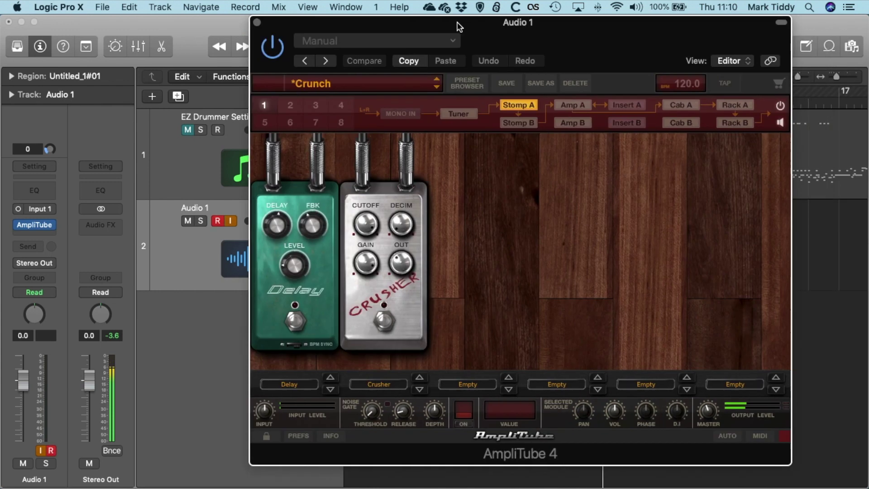
{"action": "left_click", "coordinate": [561, 104]}
{"action": "mouse_move", "coordinate": [524, 338]}
{"action": "left_mouse_down"}
{"action": "mouse_move", "coordinate": [527, 383]}
{"action": "mouse_move", "coordinate": [531, 258]}
{"action": "mouse_move", "coordinate": [529, 341]}
{"action": "left_mouse_up"}
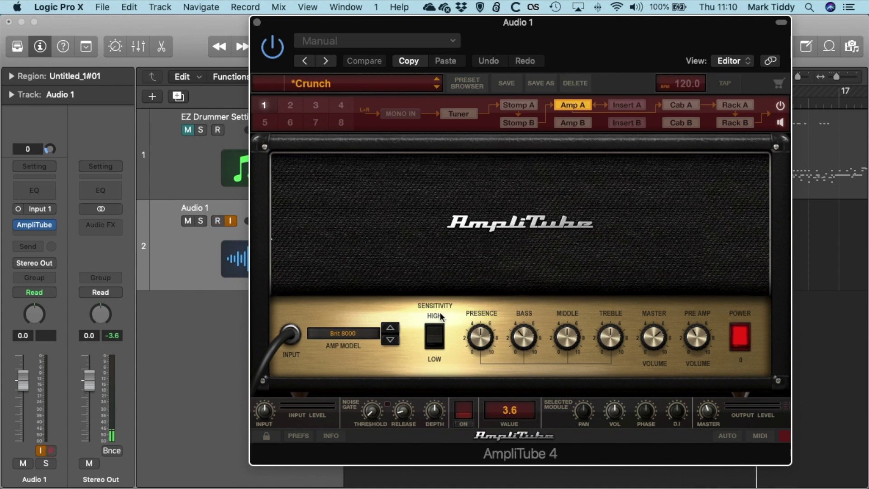
{"action": "left_click", "coordinate": [348, 335]}
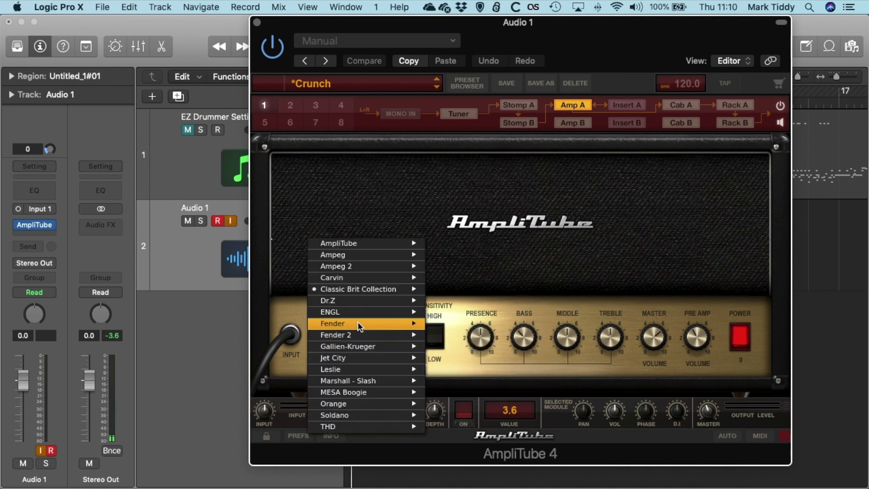
{"action": "mouse_move", "coordinate": [385, 241]}
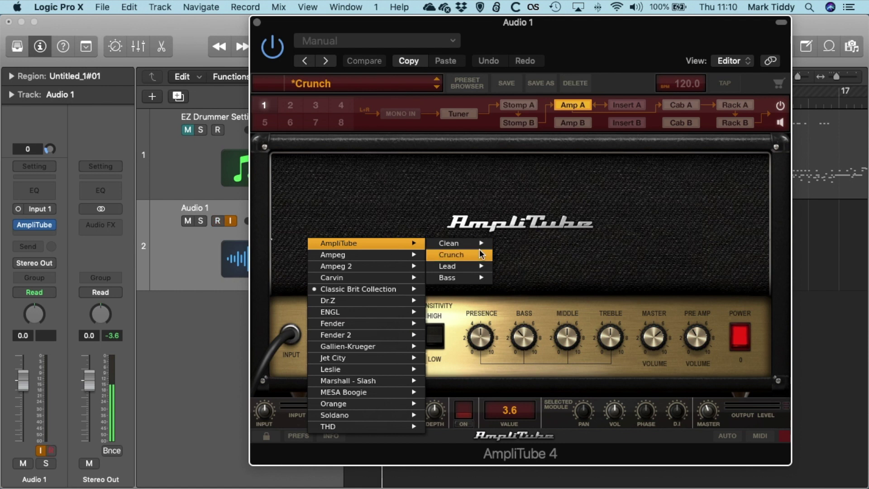
{"action": "mouse_move", "coordinate": [479, 267]}
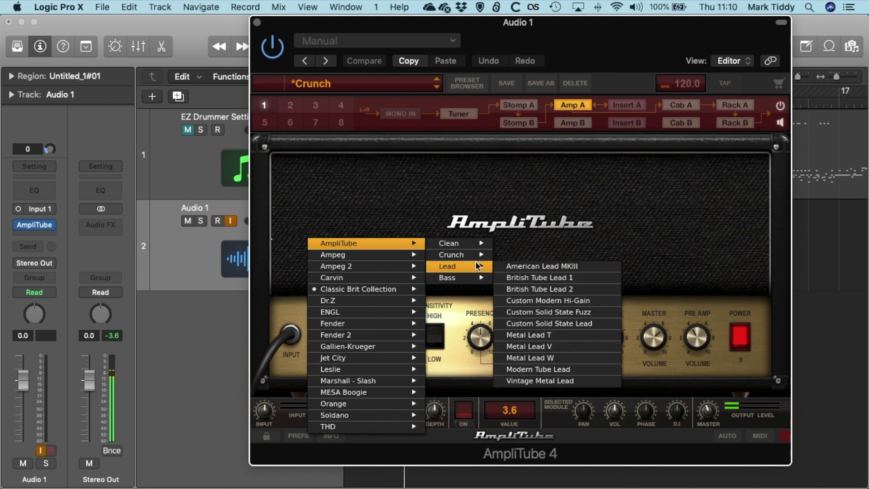
{"action": "left_click", "coordinate": [511, 271]}
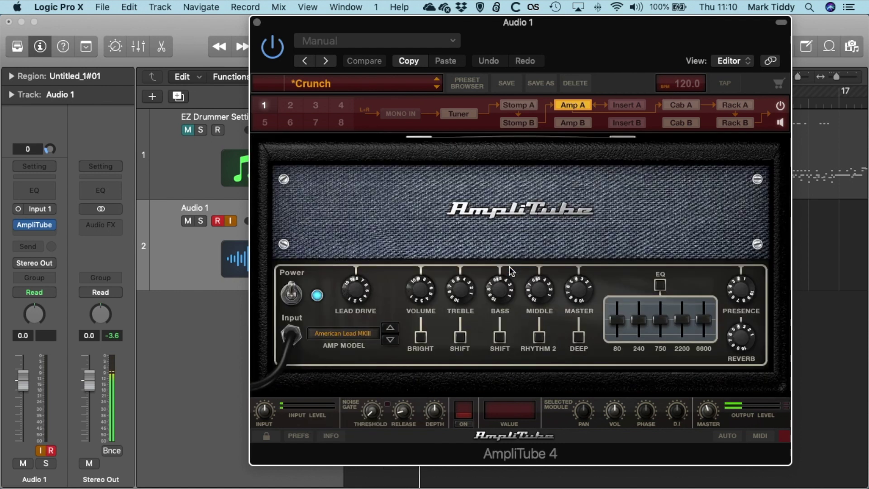
{"action": "left_click", "coordinate": [390, 332]}
{"action": "left_click", "coordinate": [391, 330]}
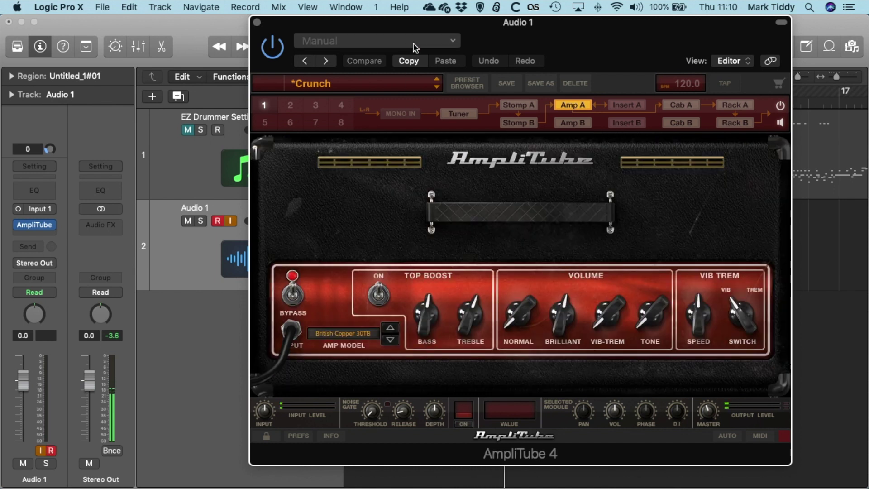
Step: Use the plug-in Setting menu's Save As… to store the AmpliTube setup as 'Rock'
{"action": "left_click", "coordinate": [453, 41]}
{"action": "left_click", "coordinate": [400, 67]}
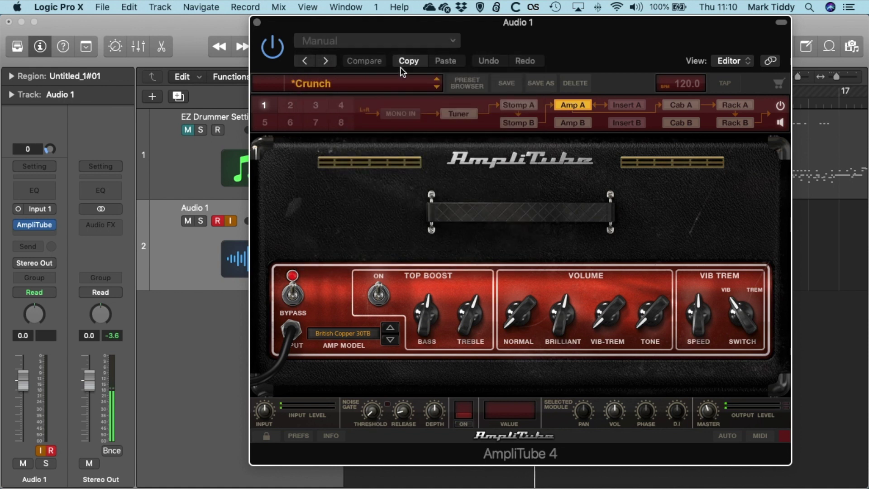
{"action": "left_click", "coordinate": [395, 81]}
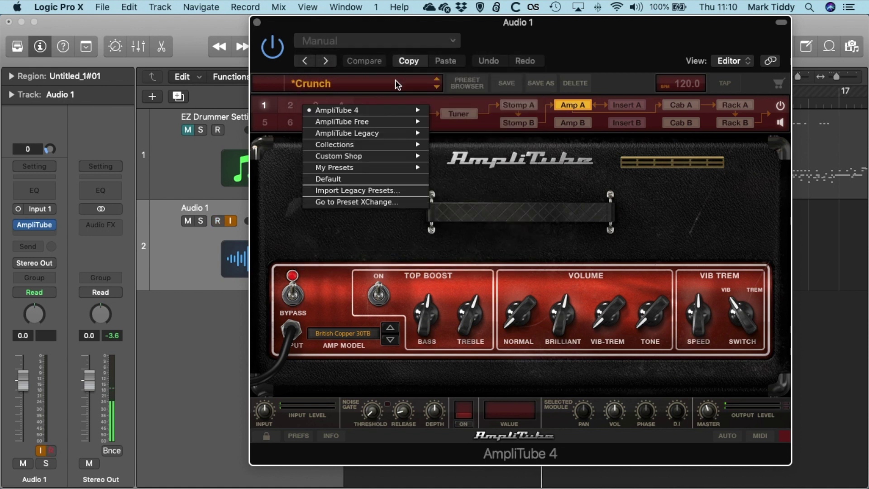
{"action": "left_click", "coordinate": [428, 41]}
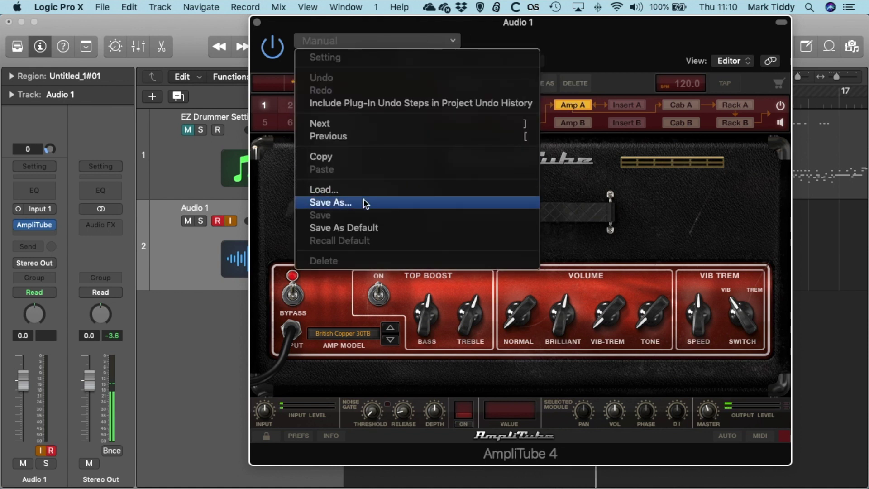
{"action": "left_click", "coordinate": [363, 202]}
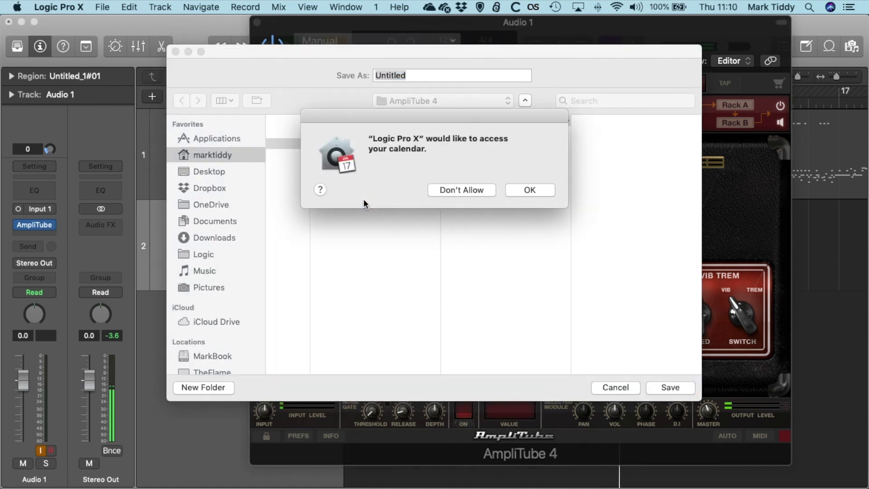
{"action": "left_click", "coordinate": [515, 191]}
{"action": "type", "text": "Rock"}
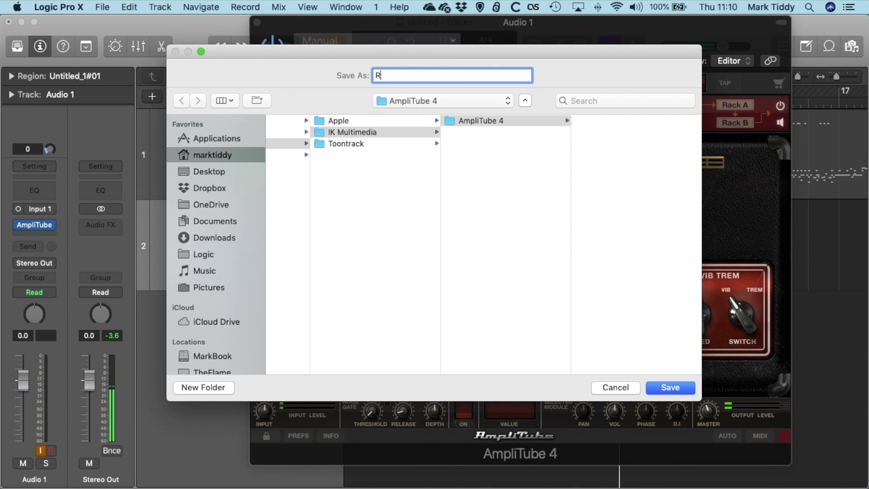
{"action": "key", "text": "Return"}
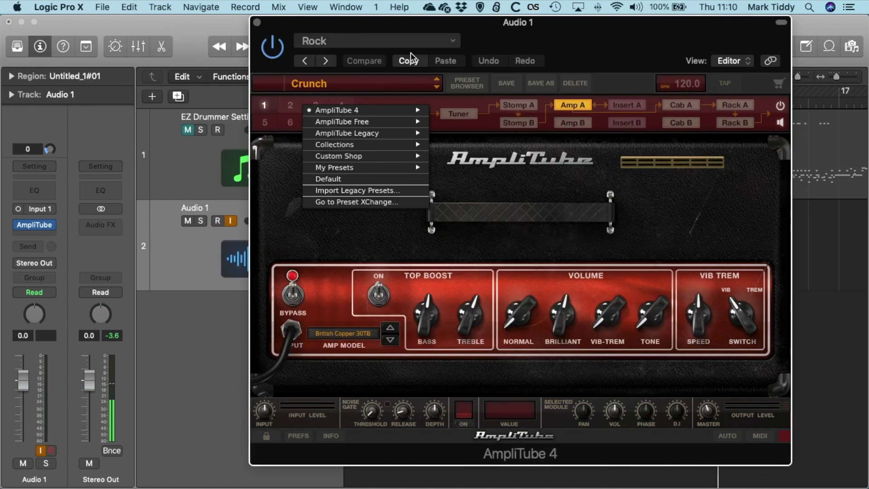
Step: Close the AmpliTube window and remove AmpliTube 4 from the Audio 1 track, choosing No Plug-in
{"action": "left_click", "coordinate": [256, 22]}
{"action": "left_click", "coordinate": [52, 225]}
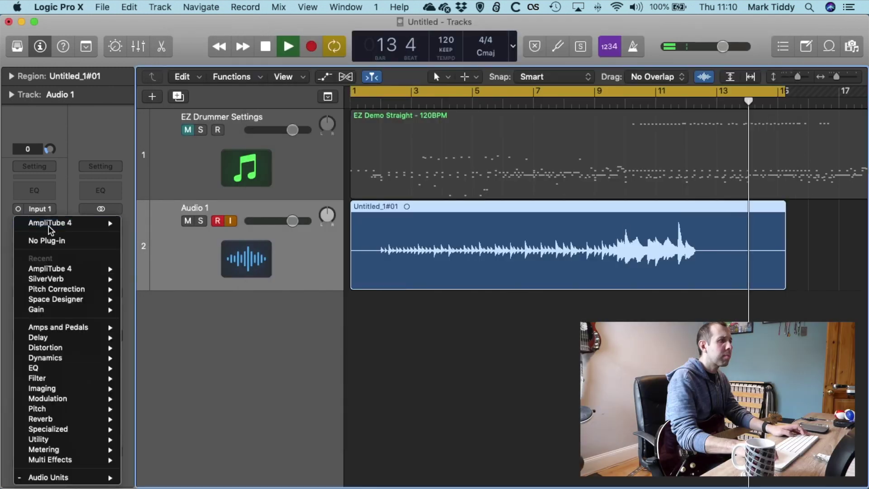
{"action": "left_click", "coordinate": [48, 241]}
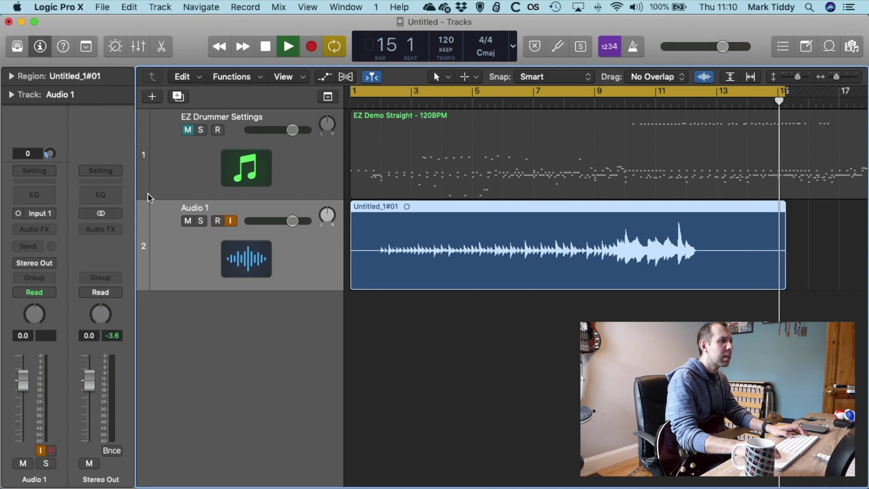
Step: Browse the empty slot's Audio Units > IK Multimedia plug-in list, then dismiss it
{"action": "left_click", "coordinate": [33, 233]}
{"action": "mouse_move", "coordinate": [45, 463]}
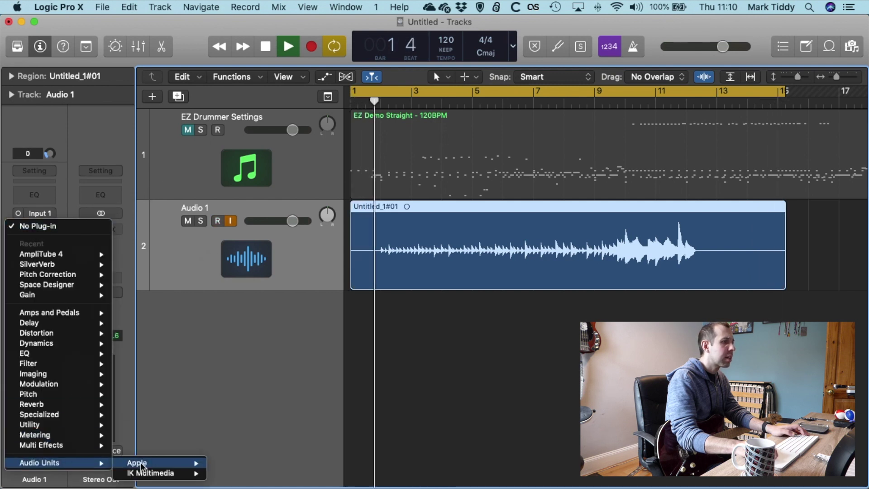
{"action": "mouse_move", "coordinate": [143, 467]}
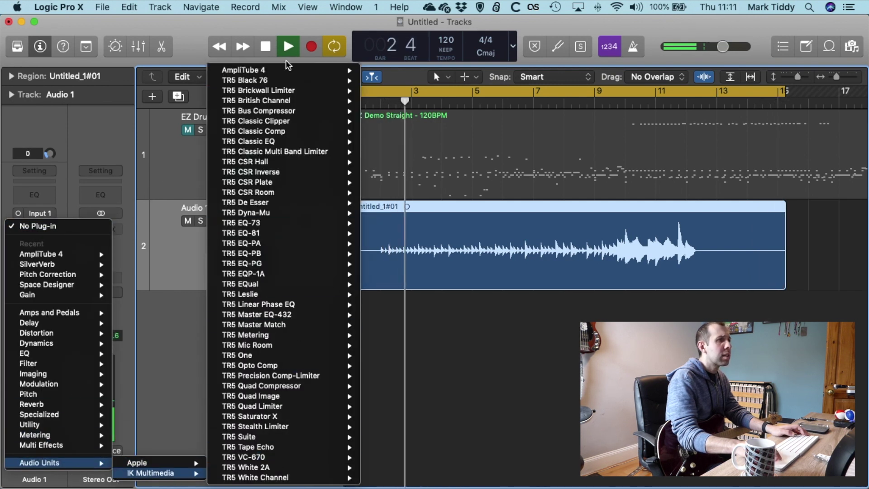
{"action": "mouse_move", "coordinate": [287, 72]}
{"action": "key", "text": "Escape"}
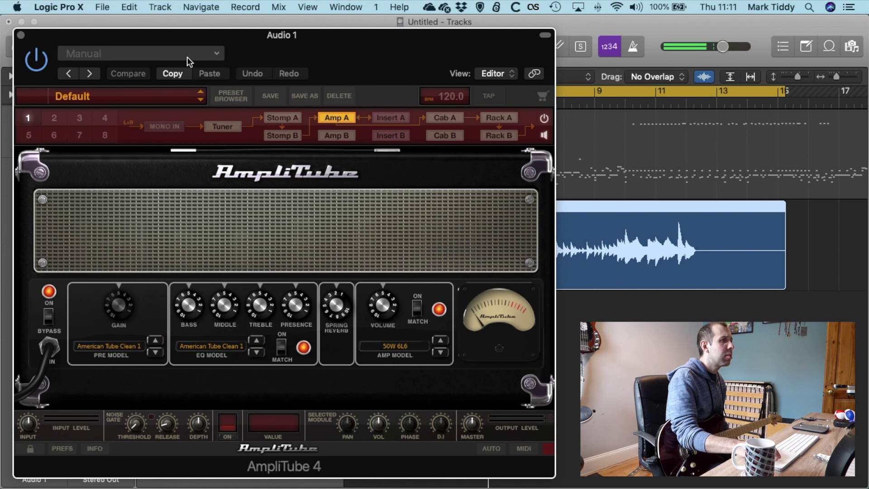
Step: Recall the saved Rock setting in AmpliTube 4 and shift its window to the right
{"action": "left_click", "coordinate": [187, 56]}
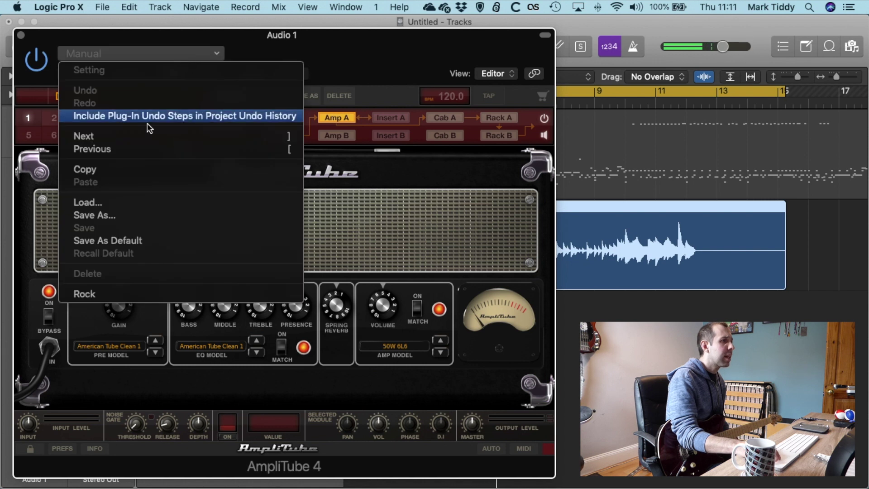
{"action": "left_click", "coordinate": [118, 292]}
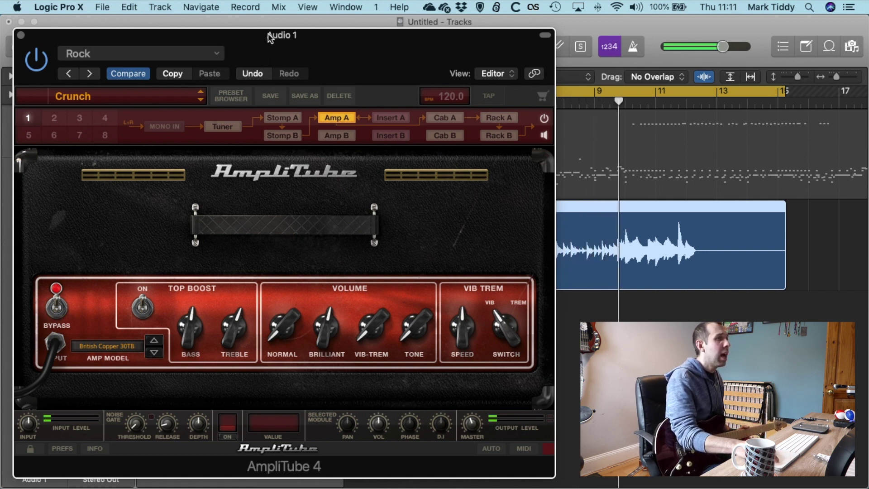
{"action": "left_click_drag", "start_coordinate": [271, 37], "coordinate": [392, 35]}
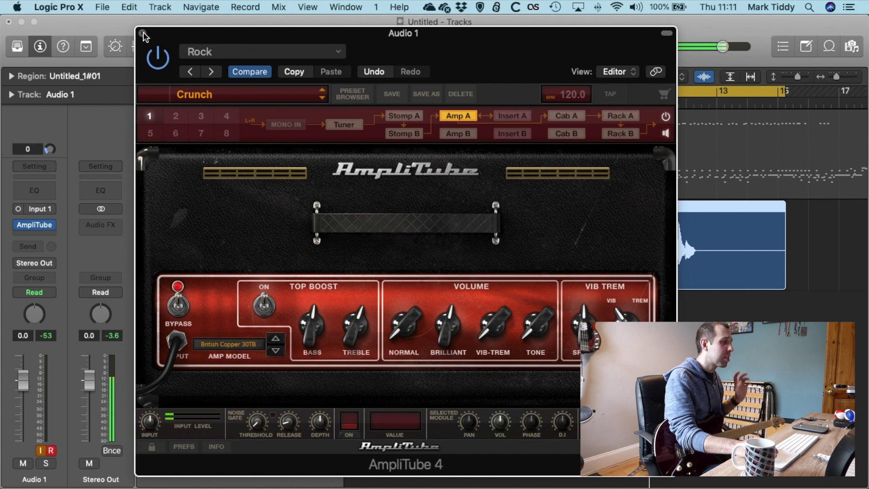